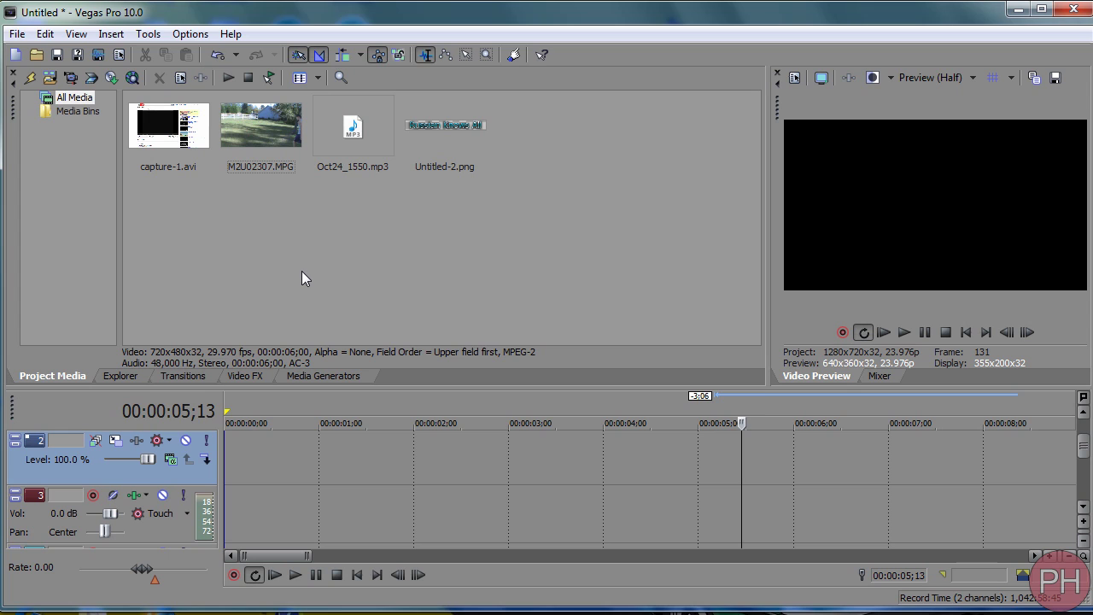
# Remove Untitled-2.png from the project media and enlarge the timeline area
pyautogui.click(450, 160)
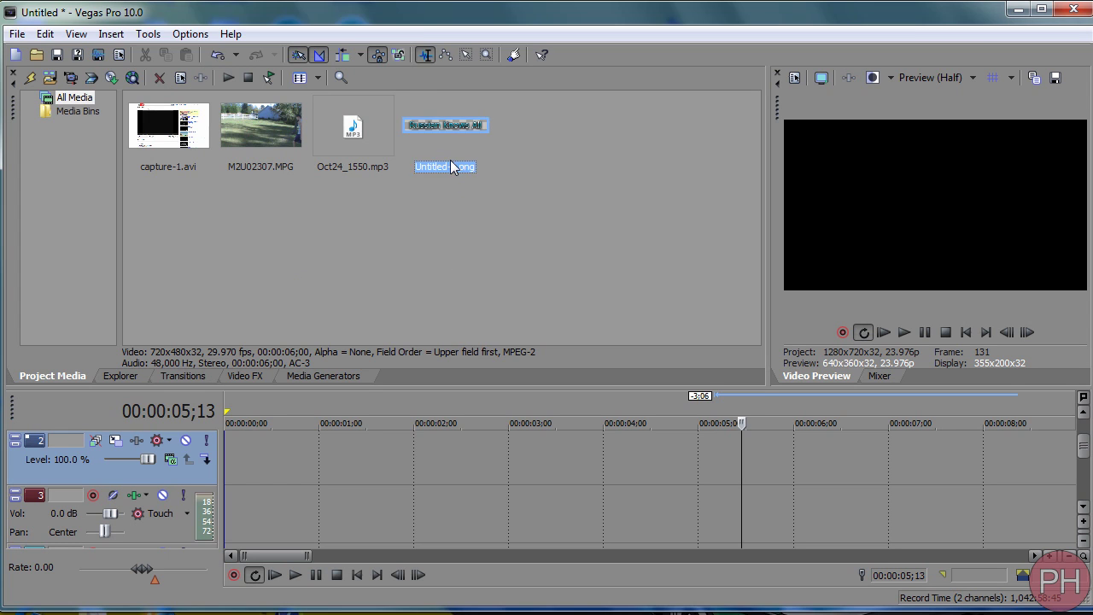
pyautogui.press('Delete')
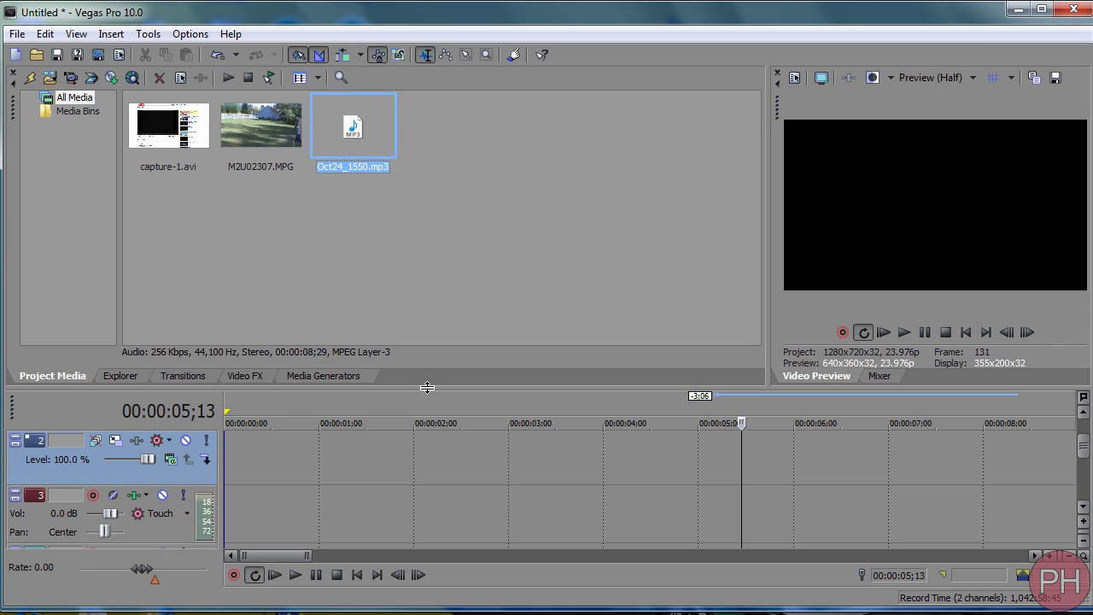
pyautogui.moveTo(427, 388); pyautogui.dragTo(427, 362)
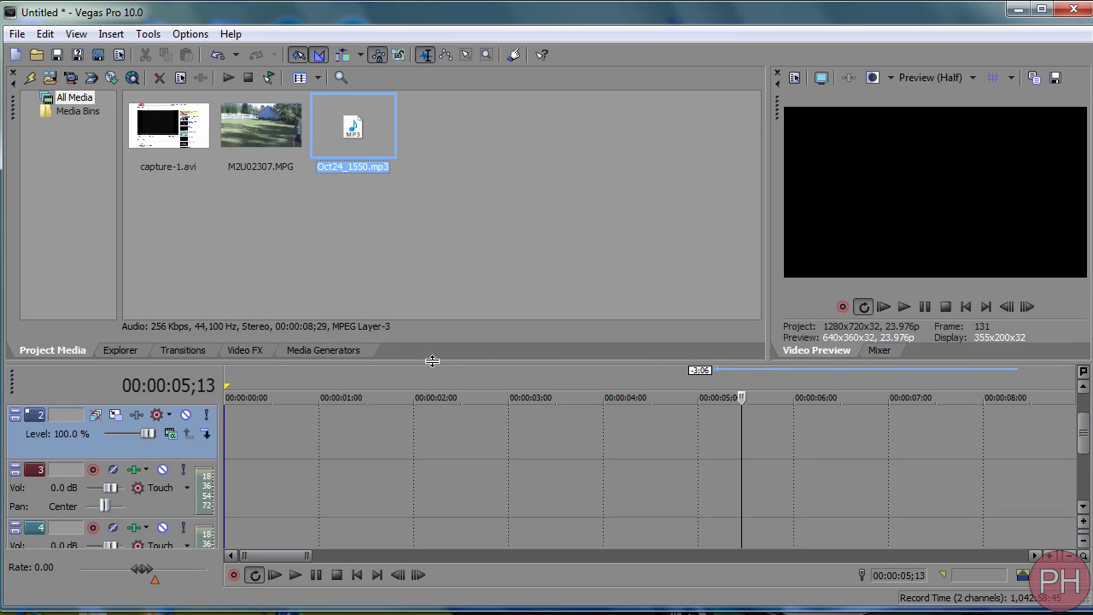
# Delete all existing tracks so the timeline is empty
pyautogui.click(176, 440)
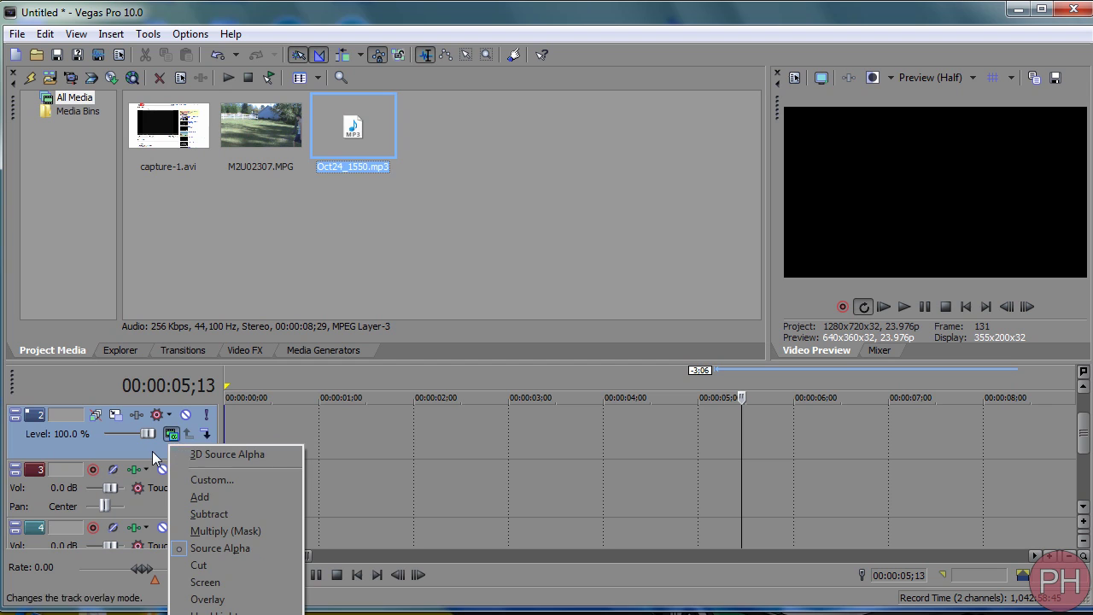
pyautogui.click(152, 451)
pyautogui.press('Delete')
pyautogui.click(152, 450)
pyautogui.press('Delete')
pyautogui.click(152, 450)
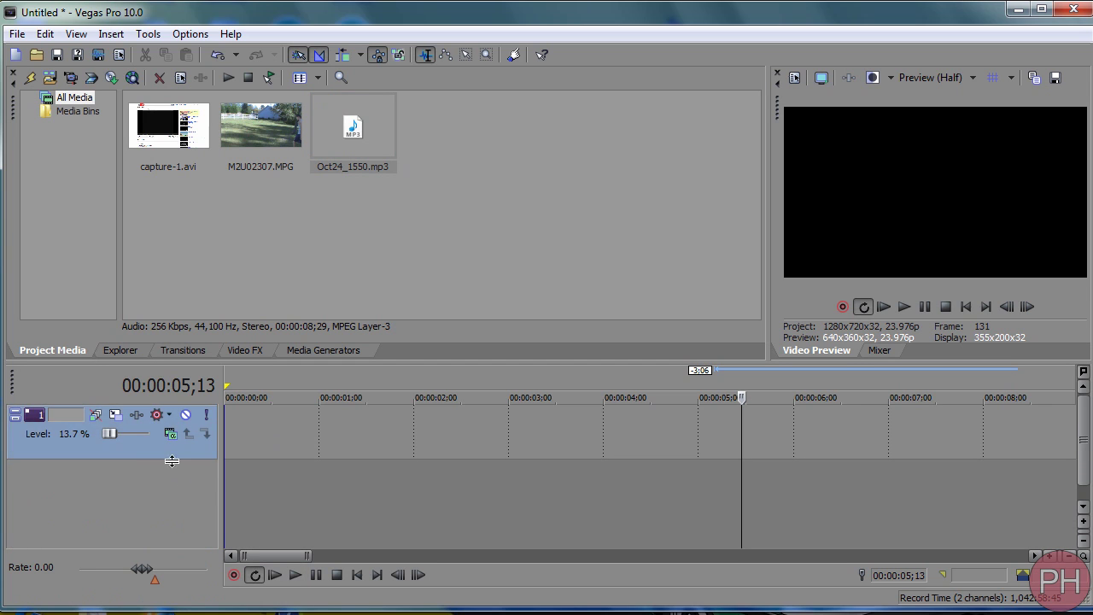
pyautogui.press('Delete')
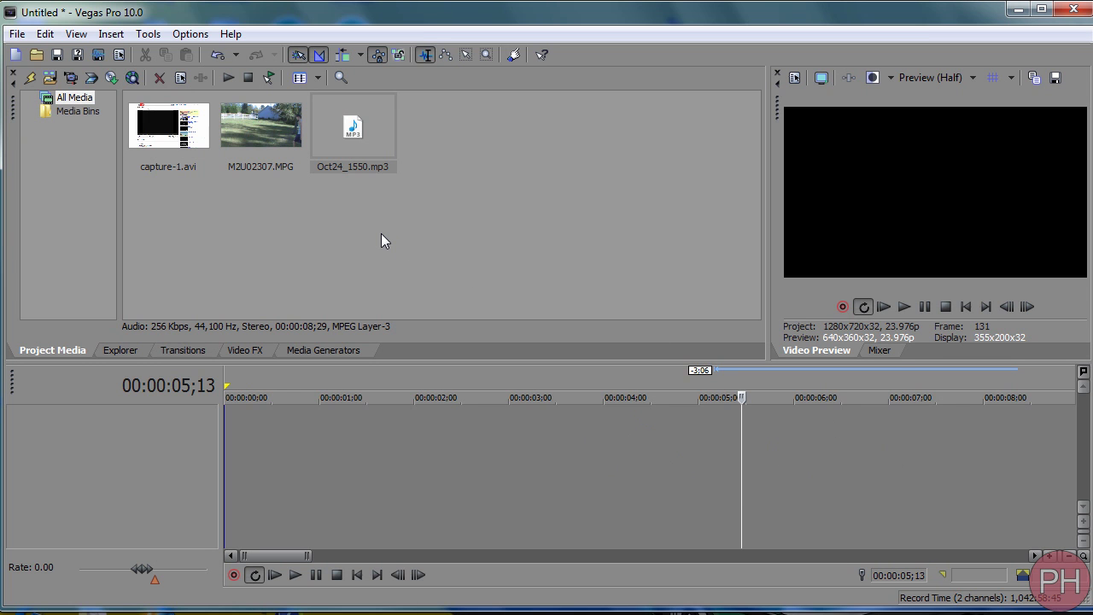
# Place capture-1.avi at the start of the timeline and split it at several points over the first four seconds
pyautogui.moveTo(175, 137); pyautogui.dragTo(370, 430)
pyautogui.click(370, 430)
pyautogui.press('s')
pyautogui.click(493, 432)
pyautogui.press('s')
pyautogui.click(548, 432)
pyautogui.press('s')
pyautogui.click(437, 431)
pyautogui.press('s')
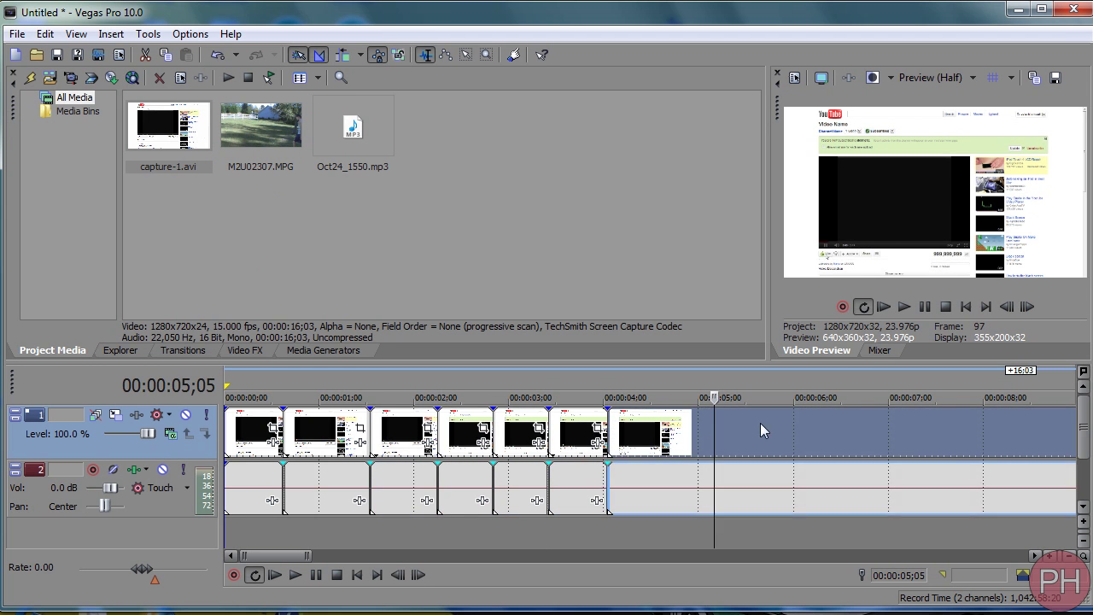
# Split the last capture-1.avi piece at 00:00:05;05 and delete everything after the cut
pyautogui.press('s')
pyautogui.click(781, 426)
pyautogui.click(844, 427)
pyautogui.press('Delete')
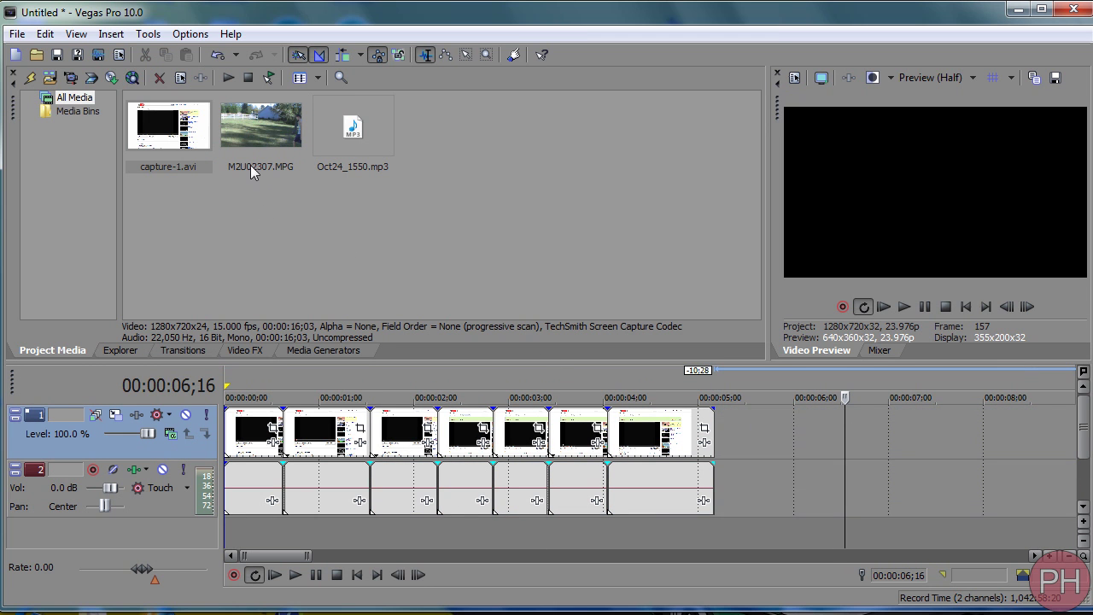
# Add M2U02307.MPG after the capture clips and scatter split pieces of it among them
pyautogui.moveTo(252, 172); pyautogui.dragTo(723, 443)
pyautogui.moveTo(600, 432); pyautogui.dragTo(468, 437)
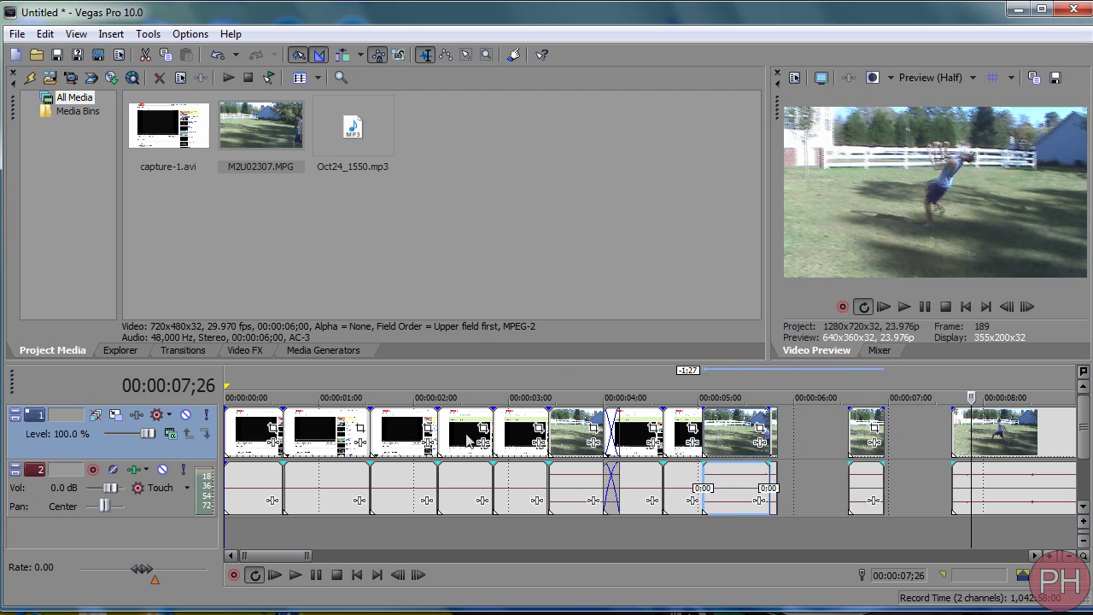
pyautogui.moveTo(919, 444); pyautogui.dragTo(500, 440)
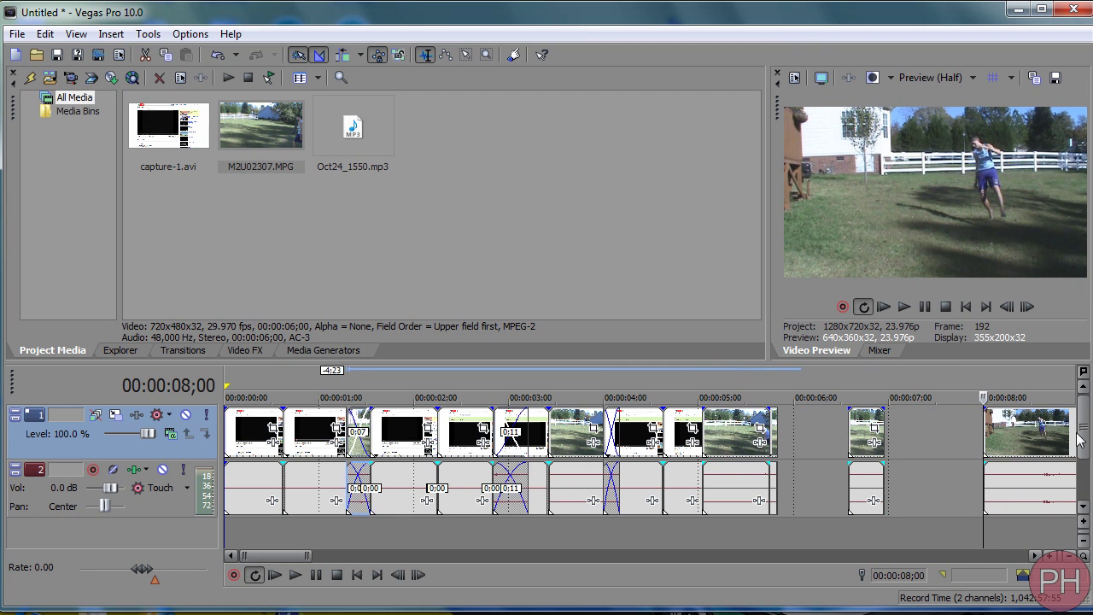
# Move the trailing M2U02307.MPG pieces earlier and set the cursor at 00:00:03;12
pyautogui.moveTo(1078, 438); pyautogui.dragTo(792, 447)
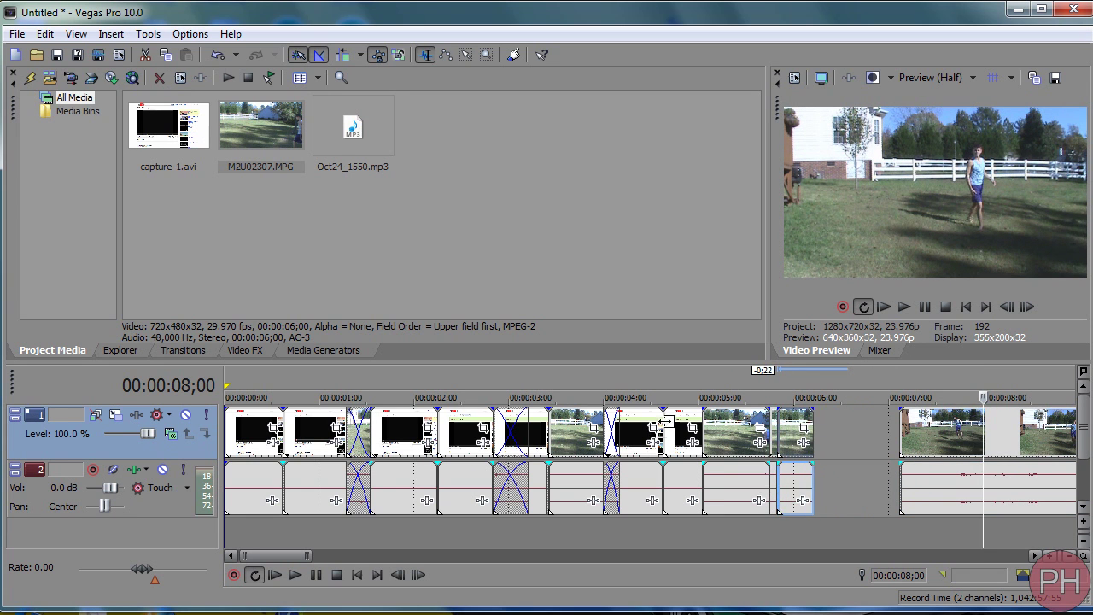
pyautogui.click(665, 420)
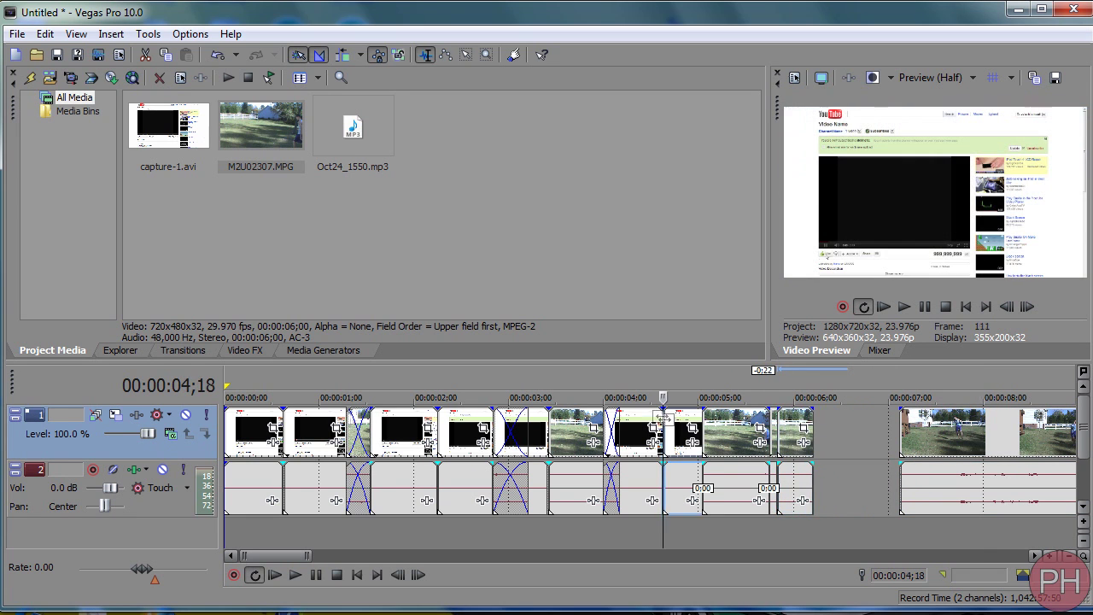
pyautogui.click(432, 434)
pyautogui.click(784, 142)
pyautogui.click(555, 431)
pyautogui.moveTo(556, 395); pyautogui.dragTo(549, 396)
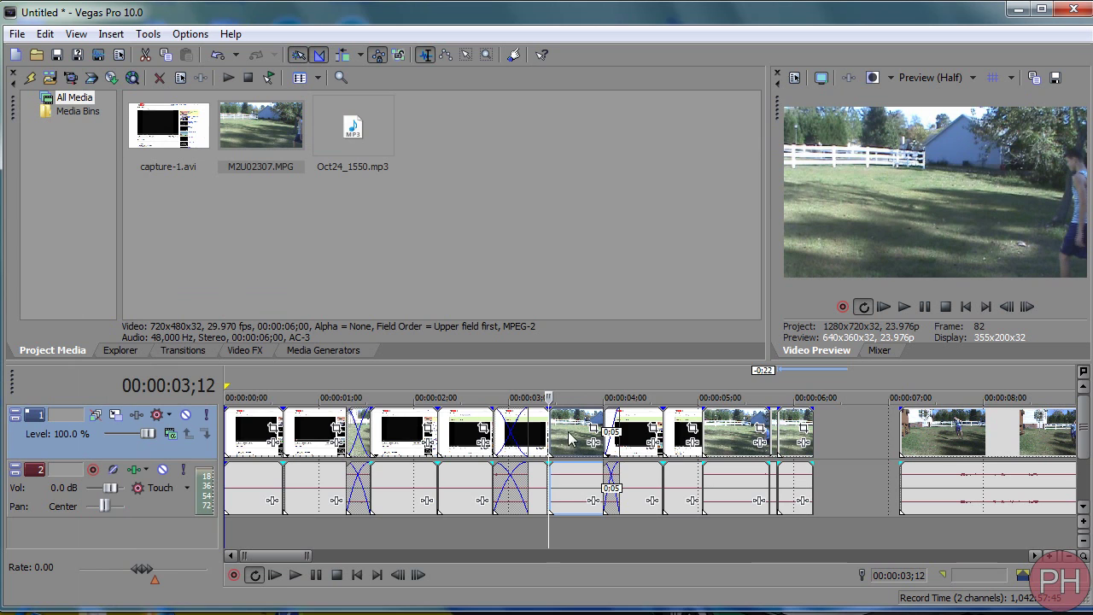
# Try shifting the clips after the cursor later one at a time, starting from the last one
pyautogui.moveTo(912, 425); pyautogui.dragTo(978, 425)
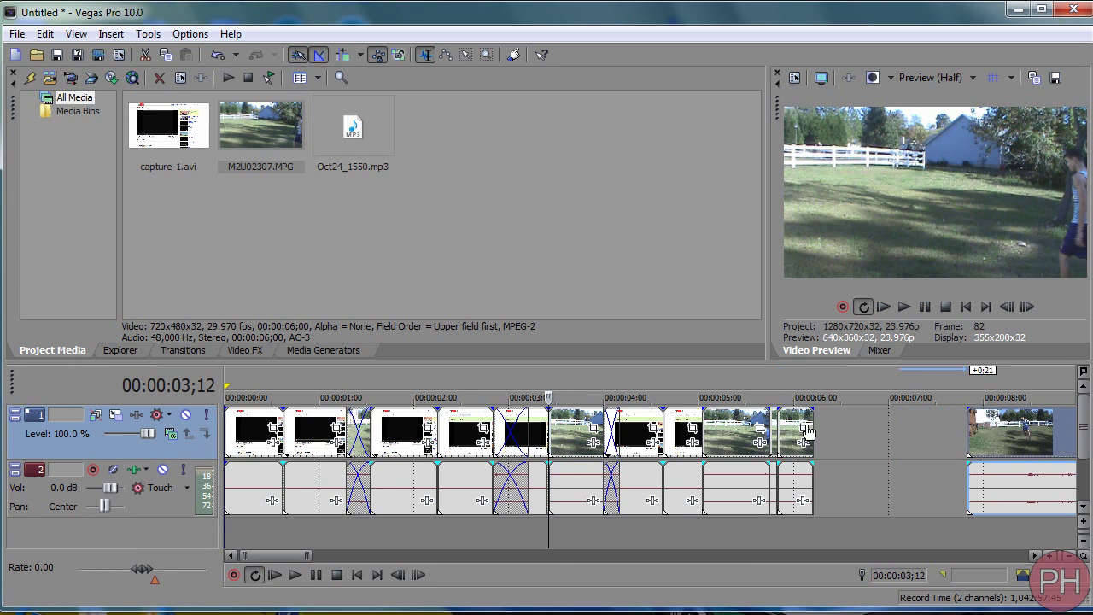
pyautogui.moveTo(809, 424); pyautogui.dragTo(888, 419)
pyautogui.moveTo(739, 418)
pyautogui.mouseDown()
pyautogui.moveTo(785, 418)
pyautogui.moveTo(738, 417)
pyautogui.mouseUp()
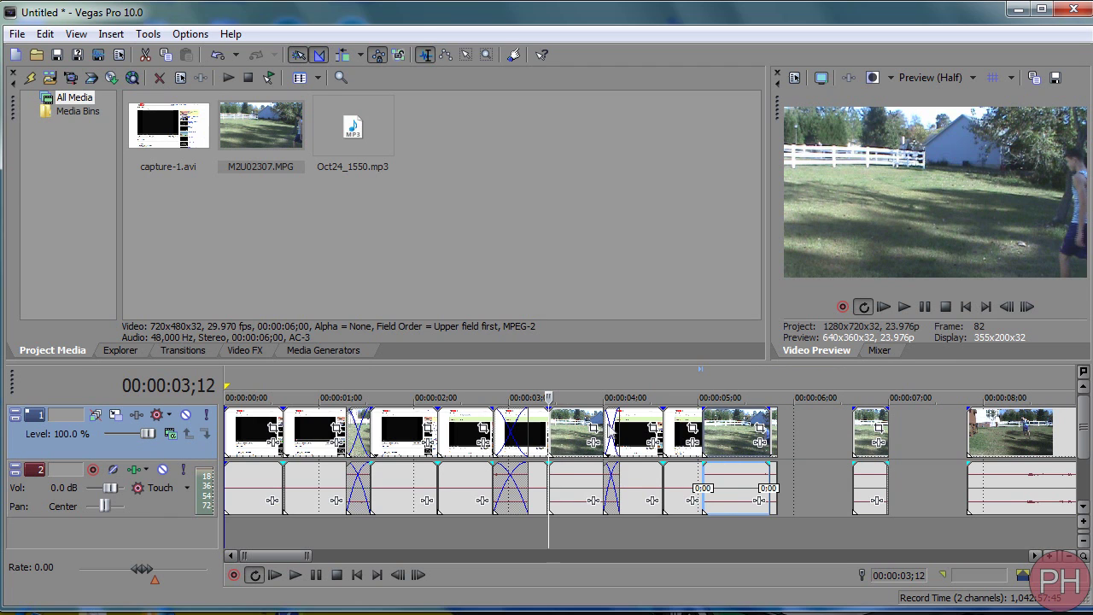
pyautogui.moveTo(611, 425)
pyautogui.mouseDown()
pyautogui.moveTo(632, 429)
pyautogui.moveTo(607, 426)
pyautogui.mouseUp()
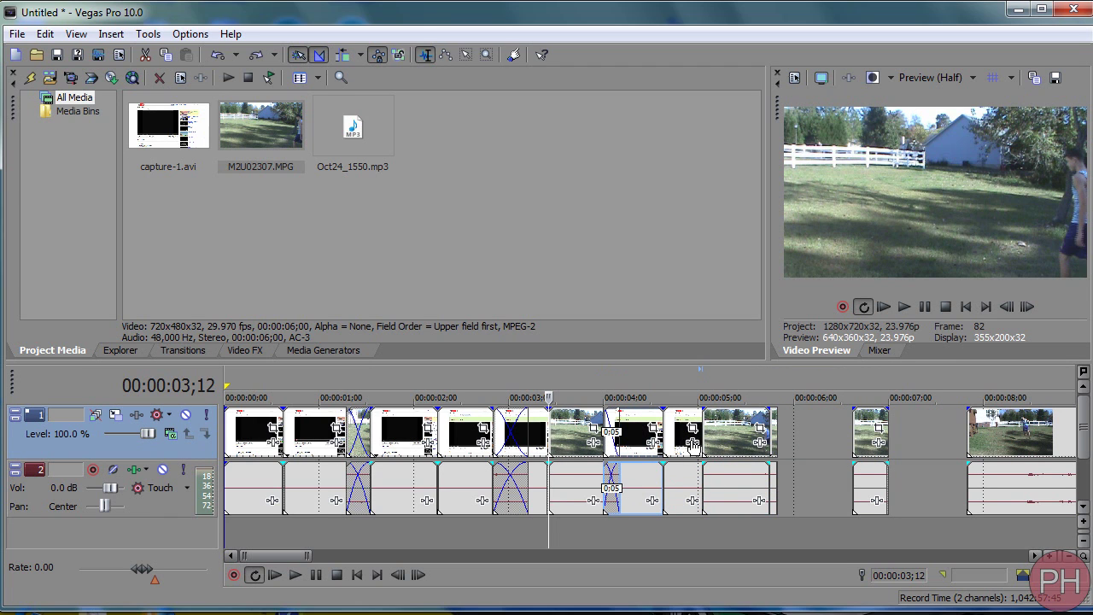
# Undo the recent clip moves and collapse the stray time selection
pyautogui.hotkey('ctrl', 'z')
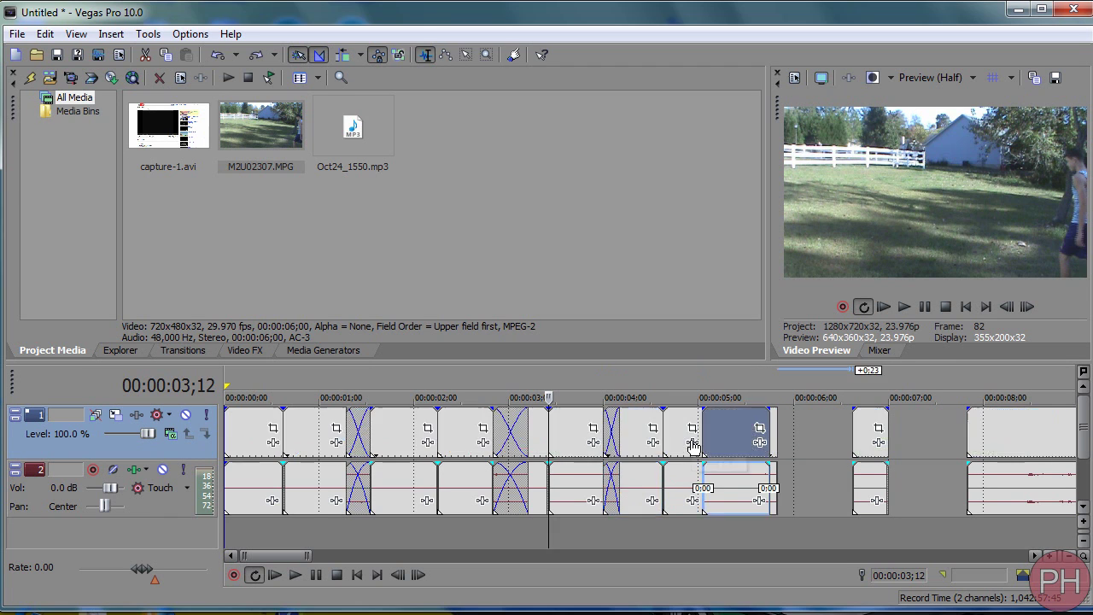
pyautogui.hotkey('ctrl', 'z')
pyautogui.hotkey('ctrl', 'z')
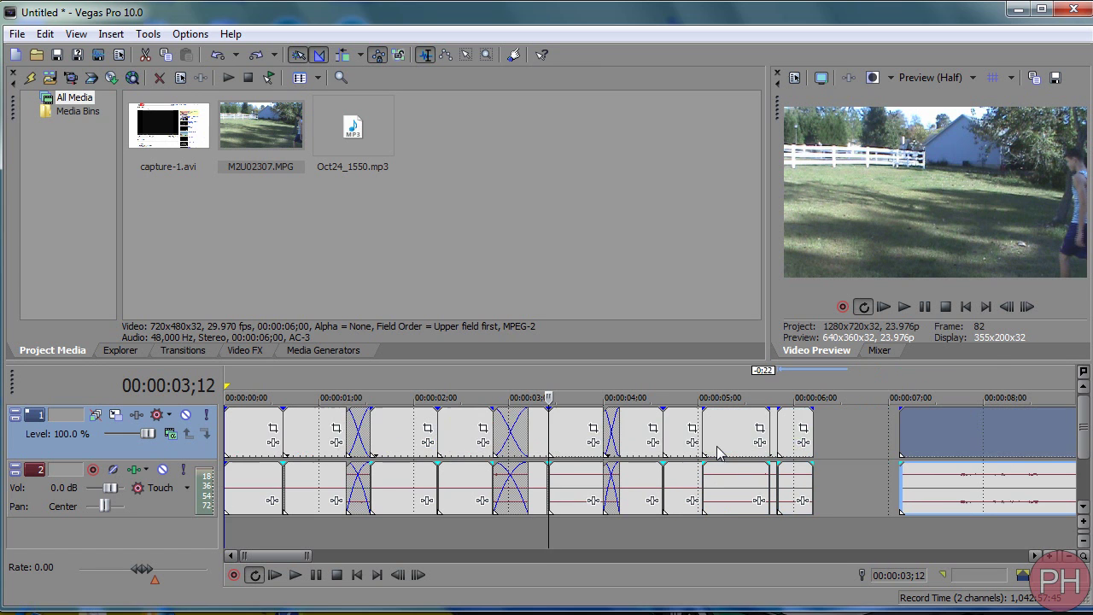
pyautogui.moveTo(565, 533); pyautogui.dragTo(587, 523)
pyautogui.hotkey('ctrl', 'z')
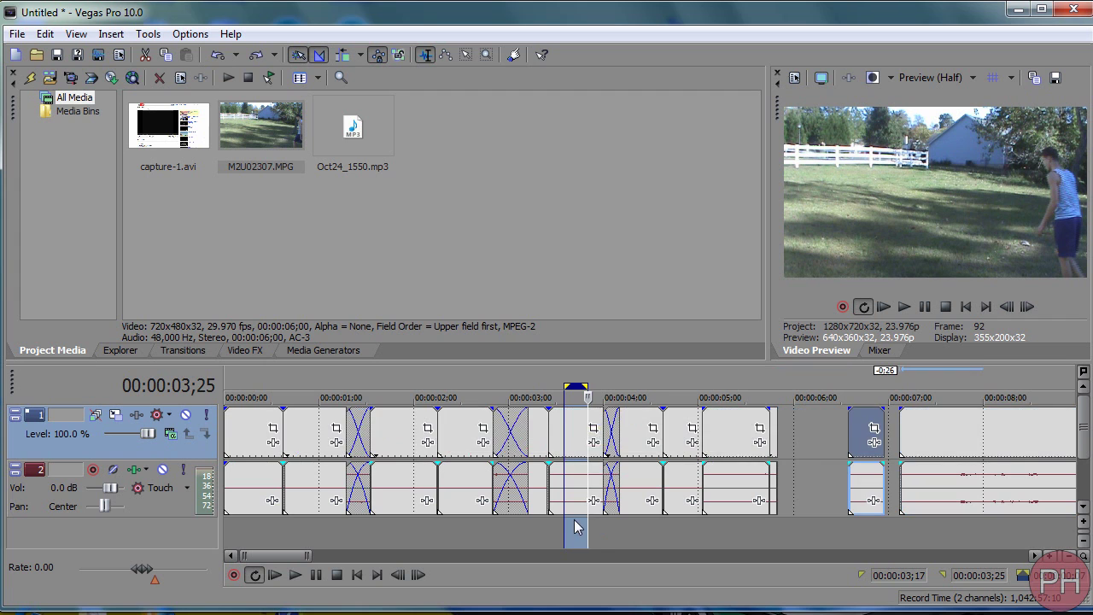
pyautogui.hotkey('ctrl', 'z')
pyautogui.click(568, 434)
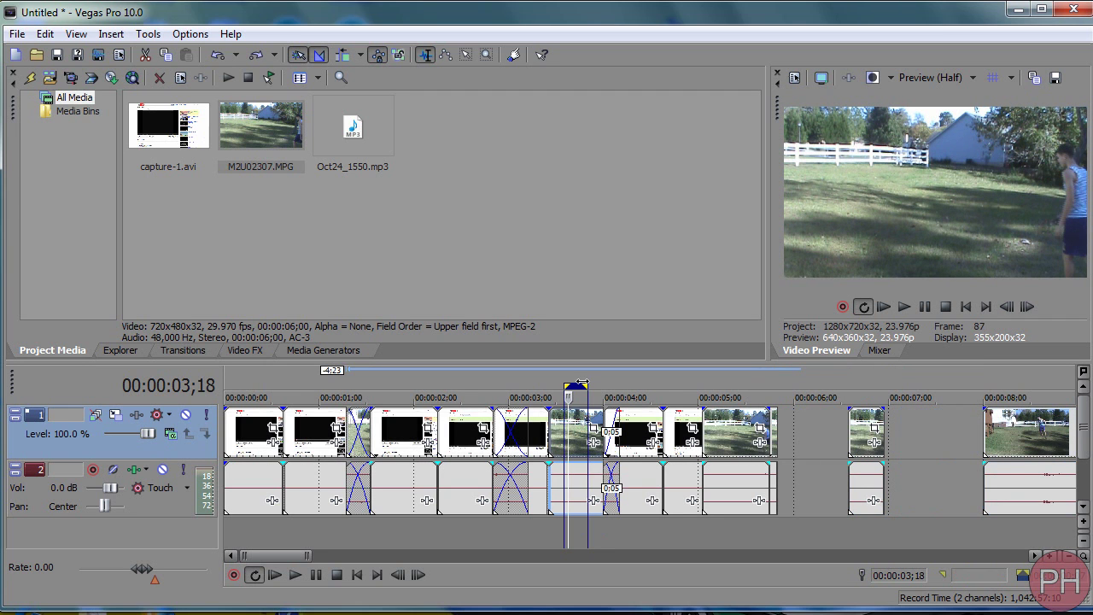
pyautogui.moveTo(580, 384); pyautogui.dragTo(603, 387)
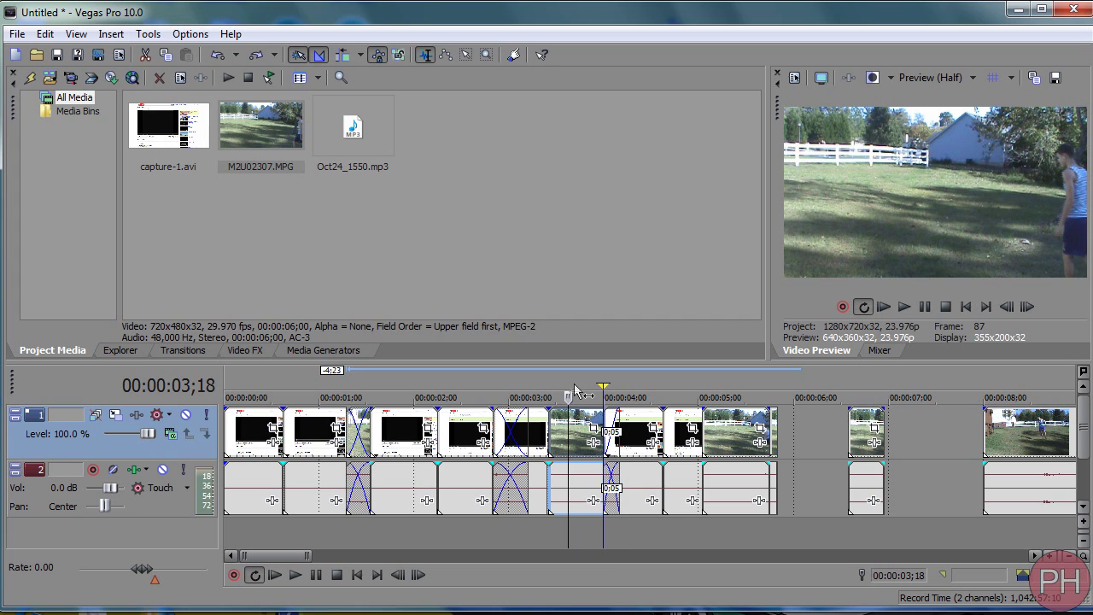
# Switch to the Selection Edit Tool and shift the footage clip at 00:00:03;12 two frames later
pyautogui.press('space')
pyautogui.hotkey('ctrl', 'd')
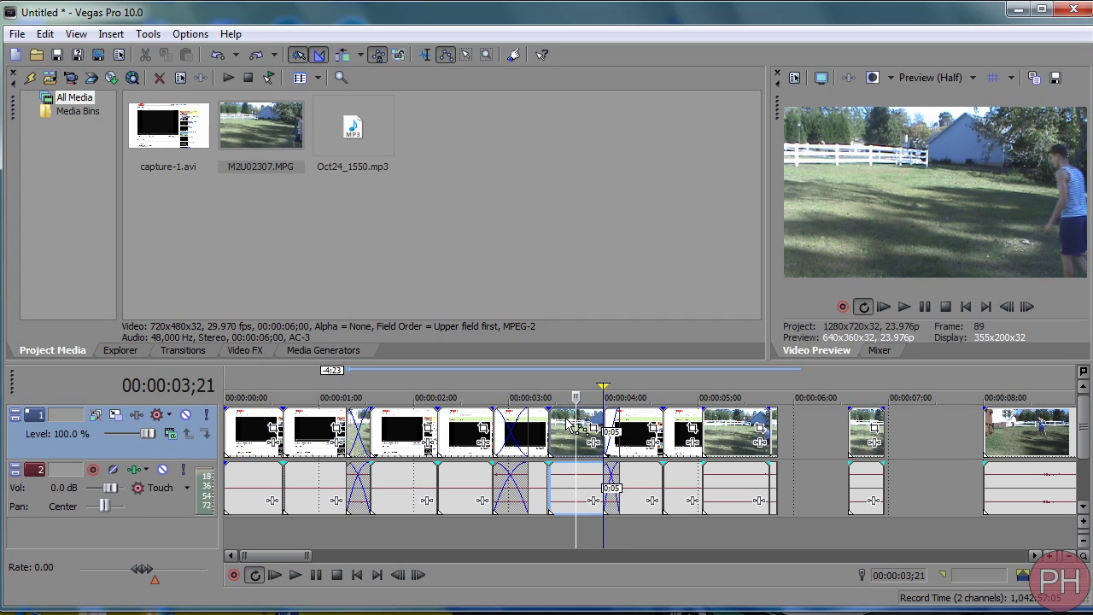
pyautogui.hotkey('ctrl', 'd')
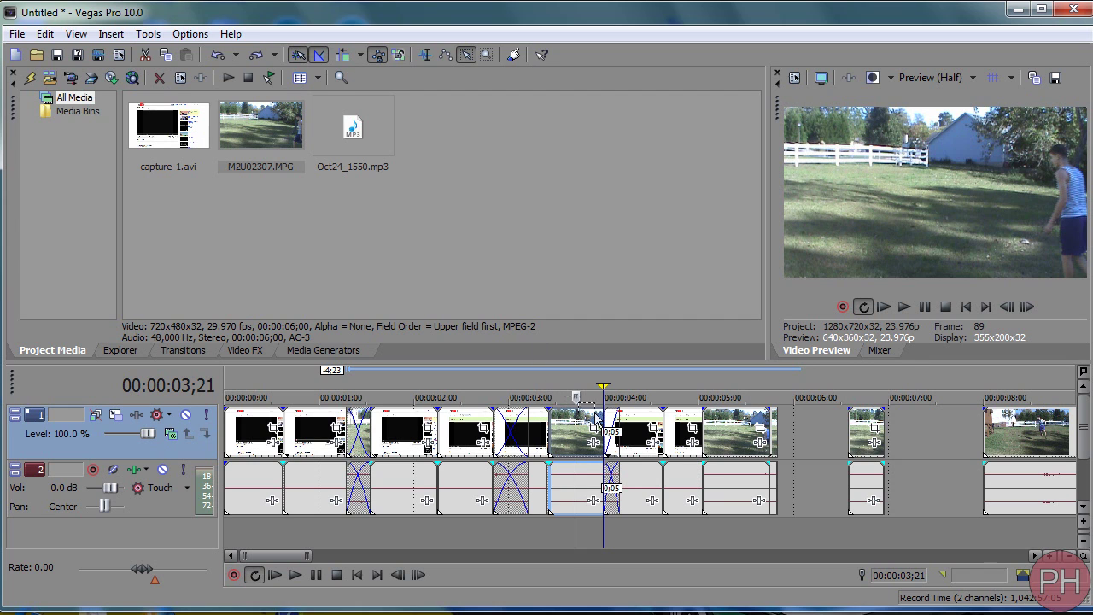
pyautogui.moveTo(737, 454); pyautogui.dragTo(731, 451)
pyautogui.moveTo(558, 439)
pyautogui.mouseDown()
pyautogui.moveTo(574, 441)
pyautogui.moveTo(565, 439)
pyautogui.mouseUp()
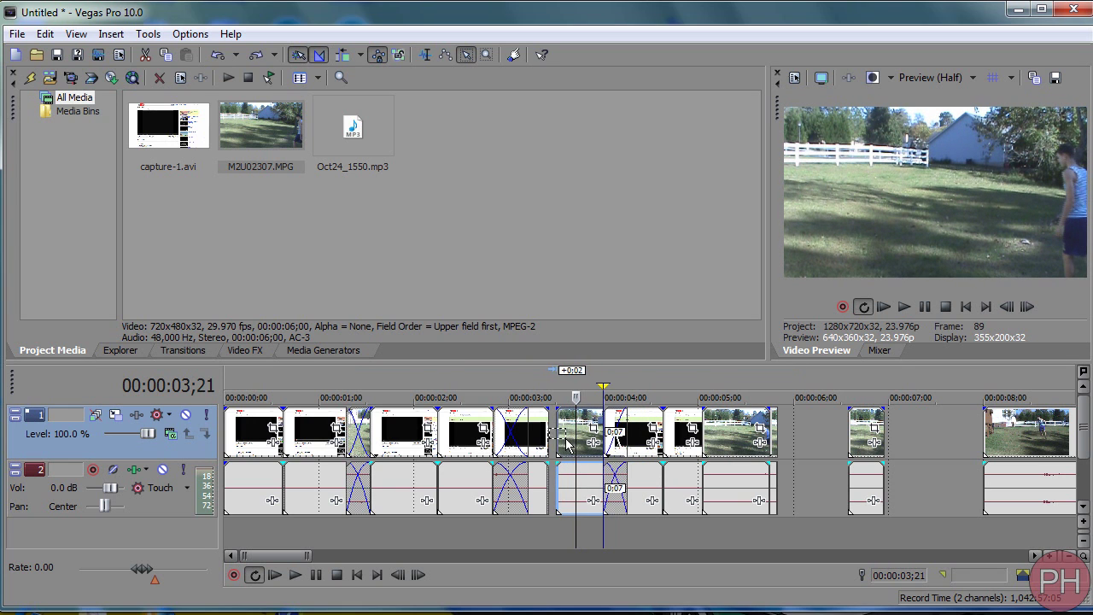
pyautogui.moveTo(551, 530)
pyautogui.mouseDown()
pyautogui.moveTo(773, 495)
pyautogui.moveTo(790, 445)
pyautogui.moveTo(929, 420)
pyautogui.moveTo(602, 482)
pyautogui.moveTo(549, 543)
pyautogui.mouseUp()
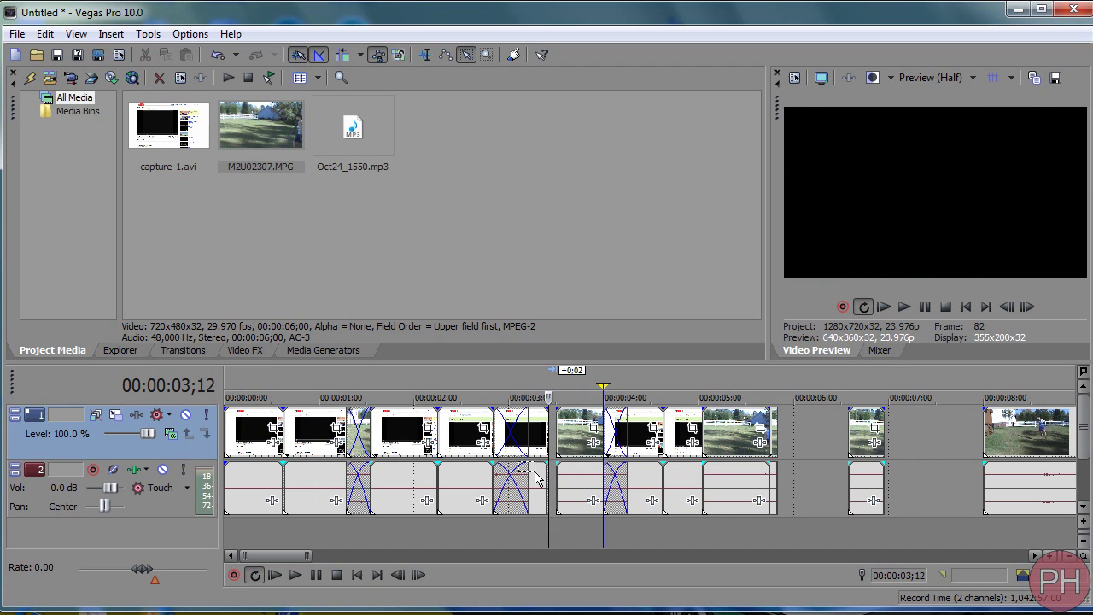
pyautogui.click(570, 443)
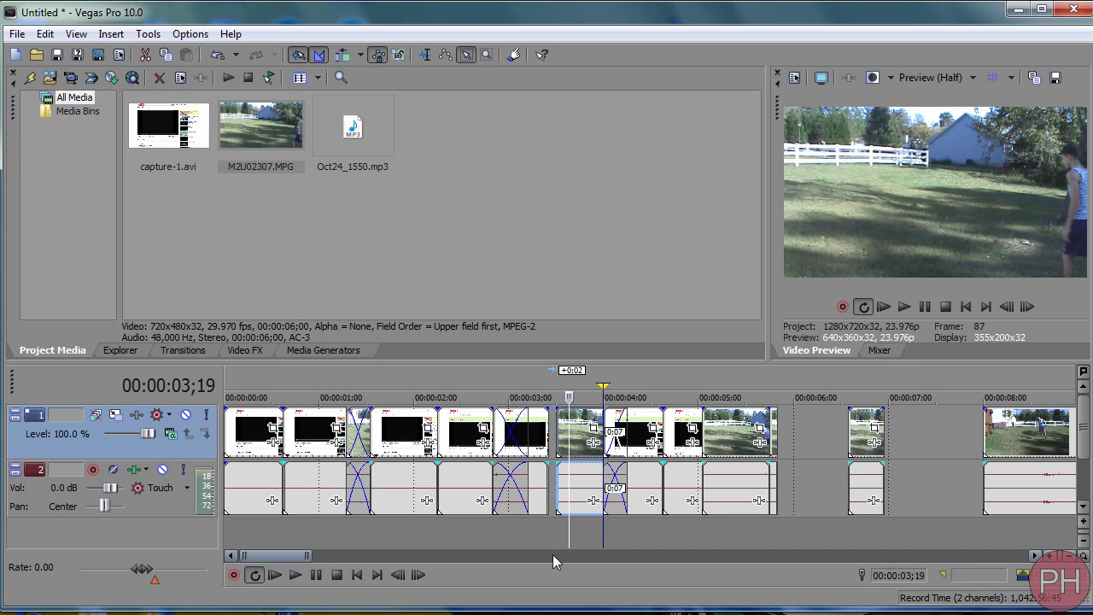
# Select all video and audio clips after the gap through the end of the timeline and create a new group
pyautogui.moveTo(554, 536); pyautogui.dragTo(1076, 446)
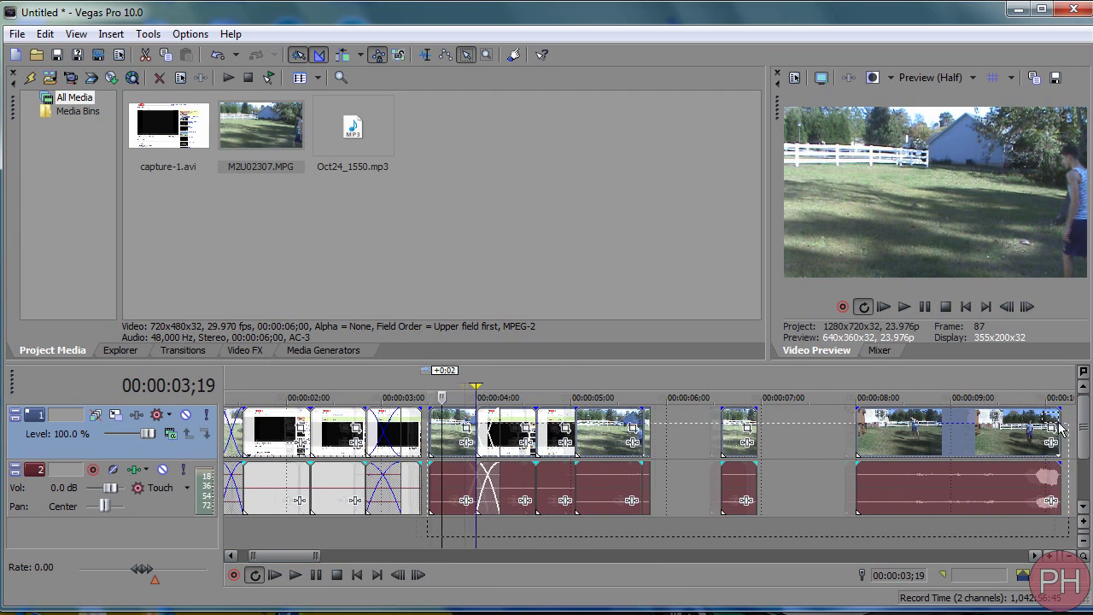
pyautogui.rightClick(599, 455)
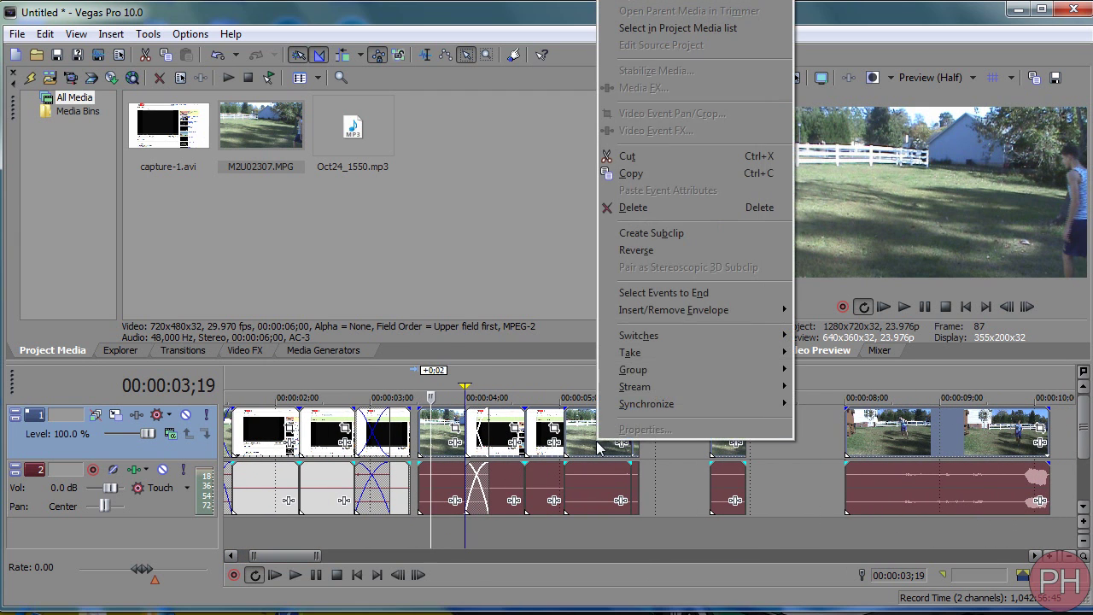
pyautogui.moveTo(632, 378)
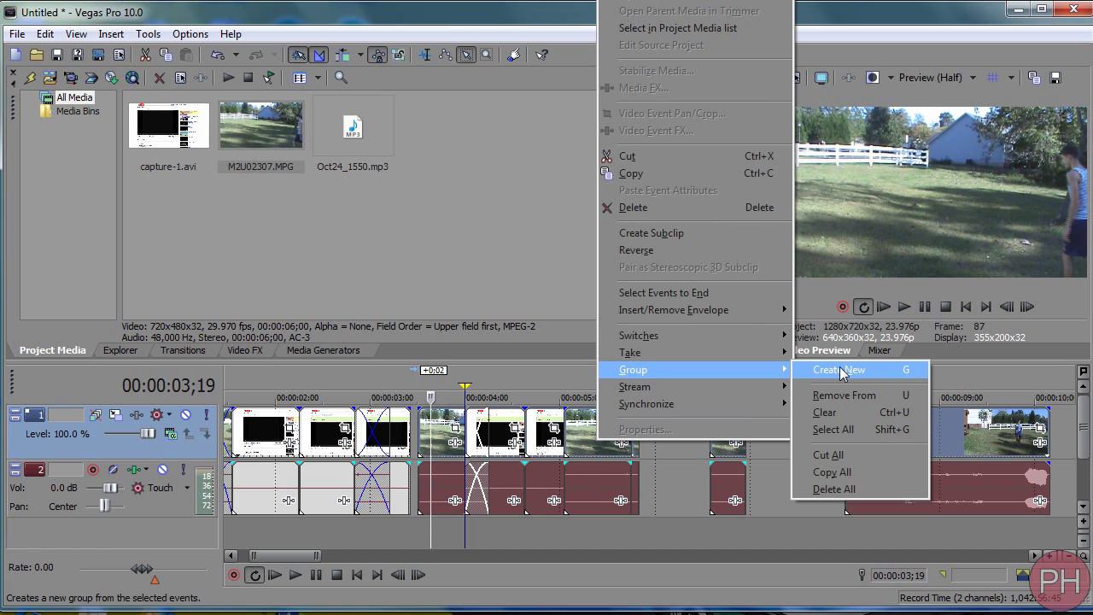
pyautogui.click(891, 374)
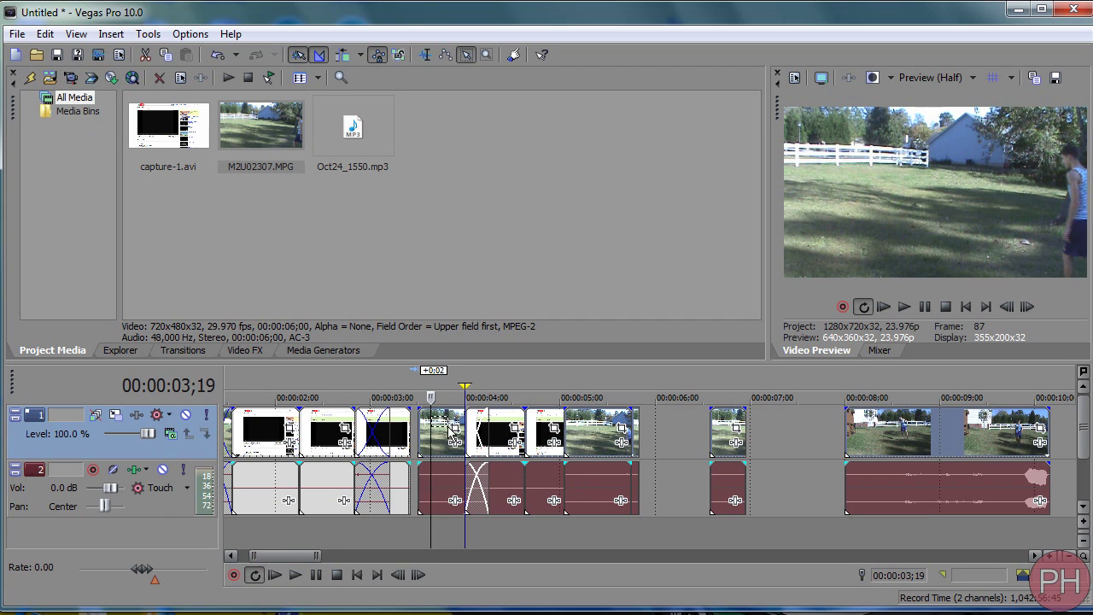
# Return to the Normal Edit Tool and move the grouped clips three frames later
pyautogui.press('d')
pyautogui.press('d')
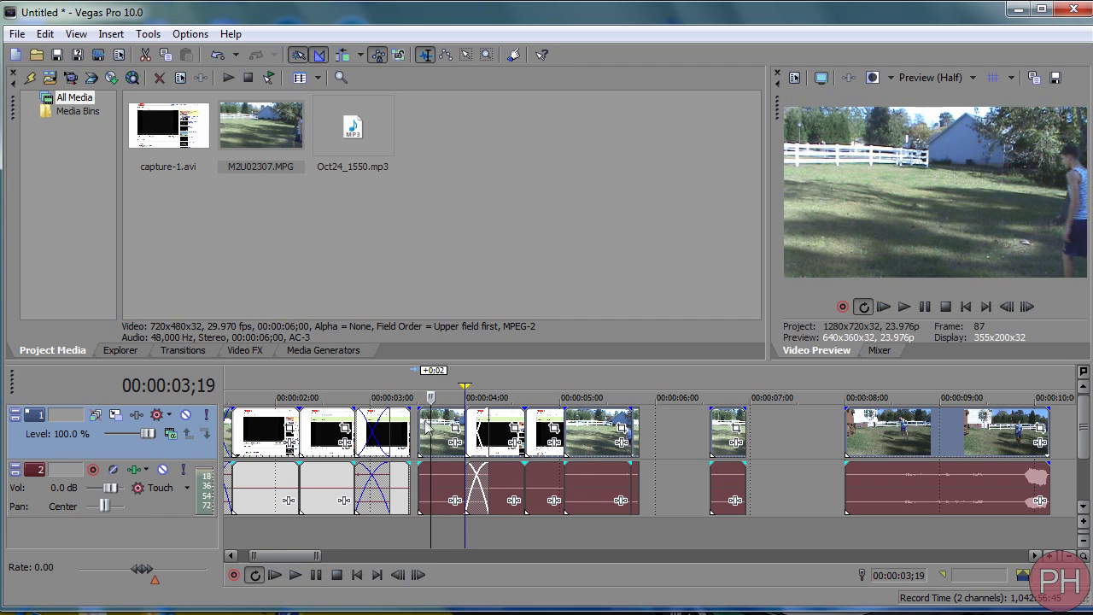
pyautogui.moveTo(438, 427)
pyautogui.mouseDown()
pyautogui.moveTo(568, 427)
pyautogui.moveTo(454, 427)
pyautogui.mouseUp()
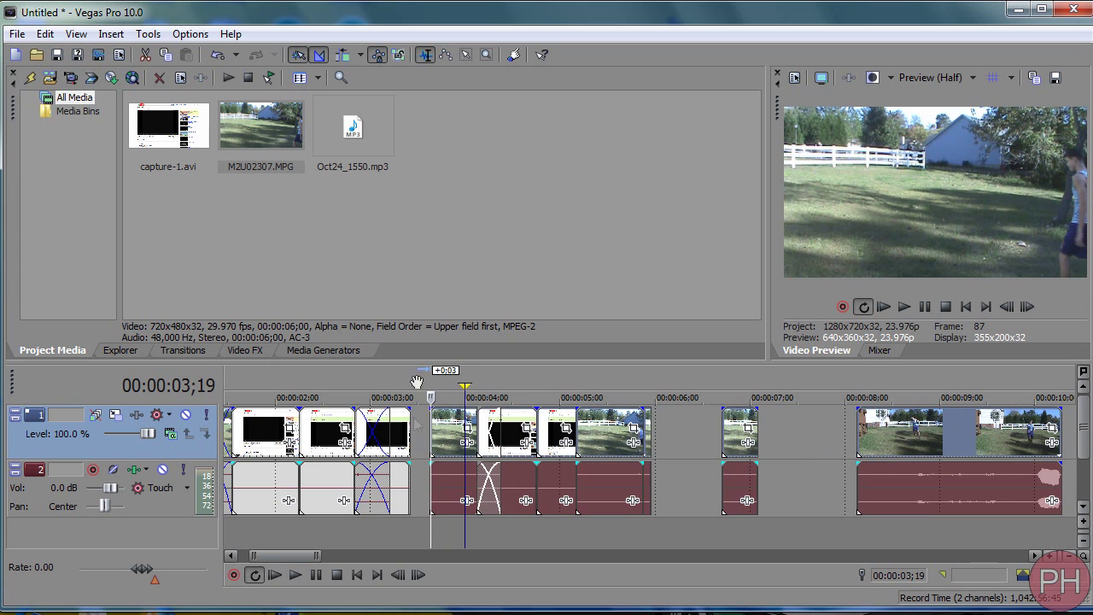
# Place Oct24_1550.mp3 on a new audio track below the others and split it at 00:00:03;18
pyautogui.moveTo(351, 132); pyautogui.dragTo(427, 522)
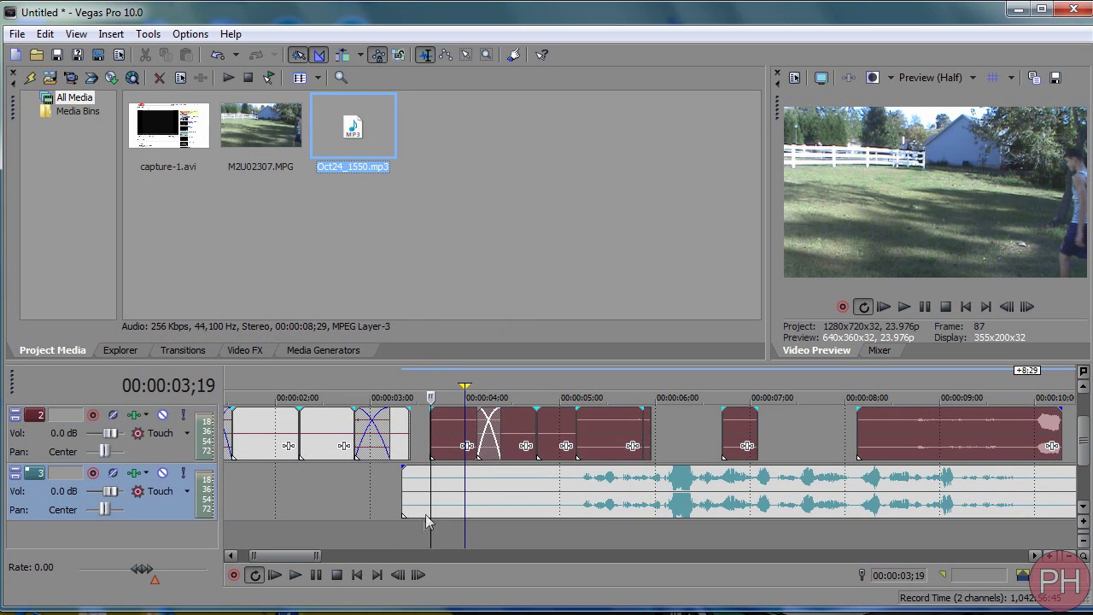
pyautogui.click(430, 485)
pyautogui.press('s')
# Move the short first MP3 piece into the gap on audio track 2 and delete the remaining MP3 audio
pyautogui.moveTo(418, 485); pyautogui.dragTo(420, 448)
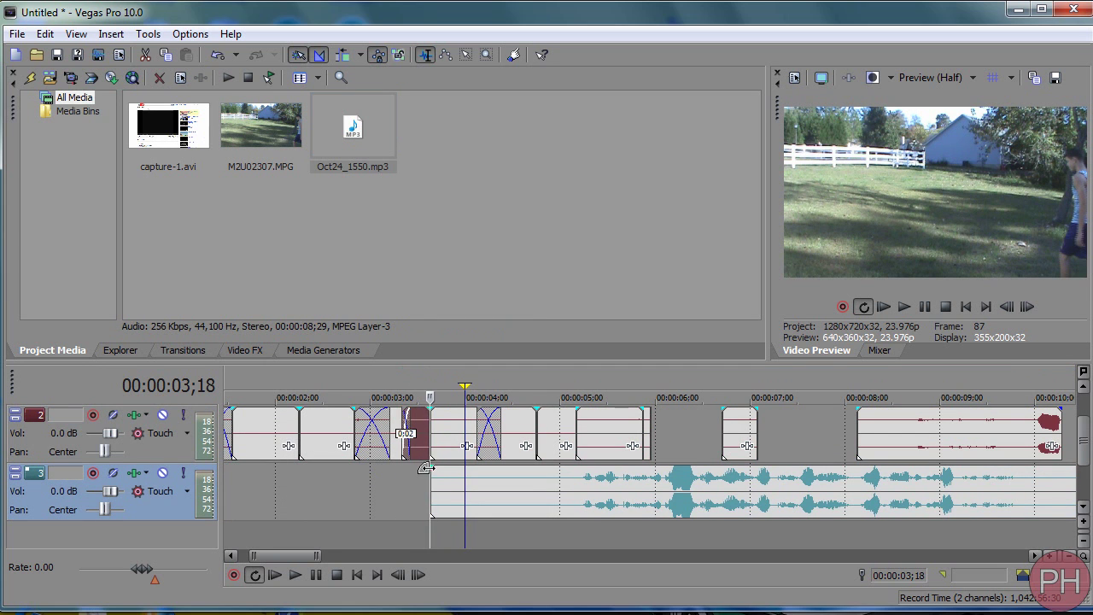
pyautogui.click(445, 479)
pyautogui.press('Delete')
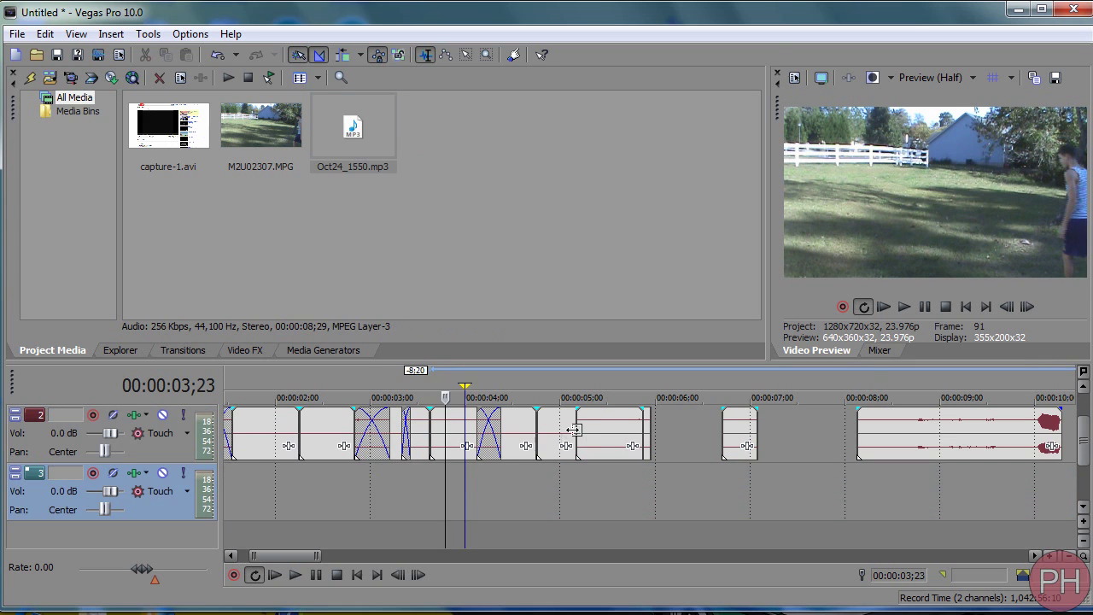
# Try to move the grouped clips on both tracks two frames later
pyautogui.moveTo(574, 429)
pyautogui.mouseDown()
pyautogui.moveTo(621, 431)
pyautogui.moveTo(592, 431)
pyautogui.mouseUp()
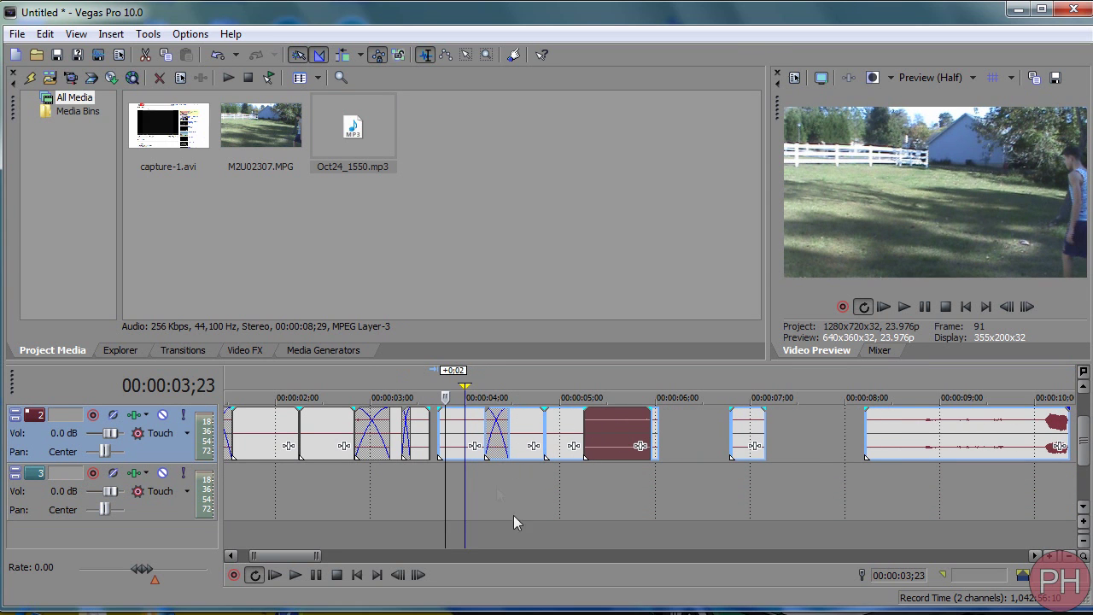
pyautogui.scroll(2, 1083, 440)
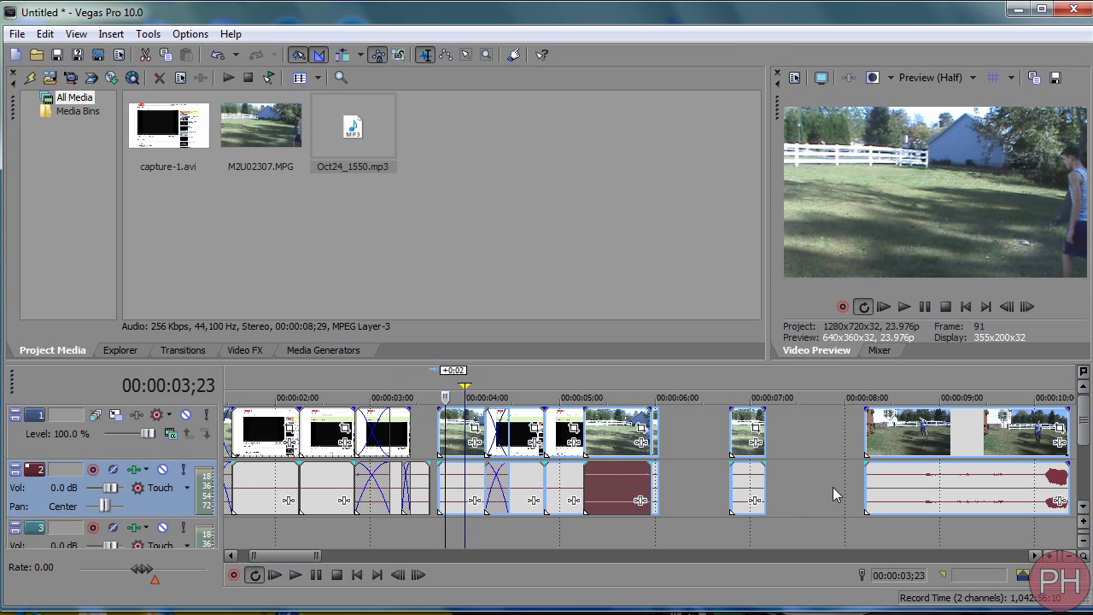
pyautogui.press('Delete')
pyautogui.hotkey('ctrl', 'z')
pyautogui.hotkey('ctrl', 'z')
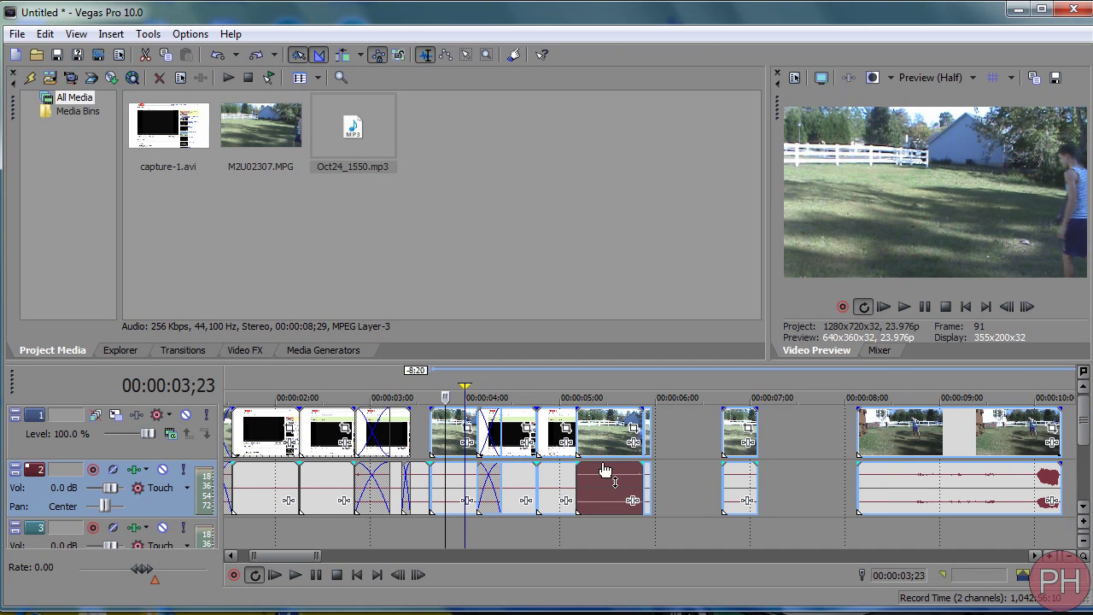
# Undo the MP3 edits and track insertion along with the earlier move and grouping of the clips
pyautogui.hotkey('ctrl', 'z')
pyautogui.hotkey('ctrl', 'z')
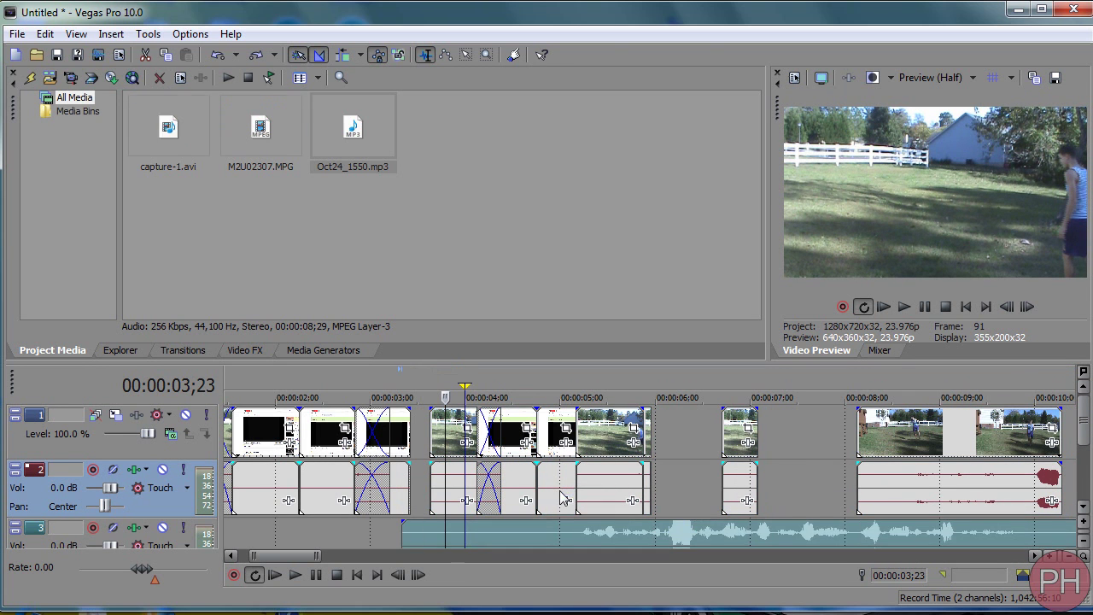
pyautogui.hotkey('ctrl', 'z')
pyautogui.moveTo(875, 528); pyautogui.dragTo(720, 512)
pyautogui.hotkey('ctrl', 'z')
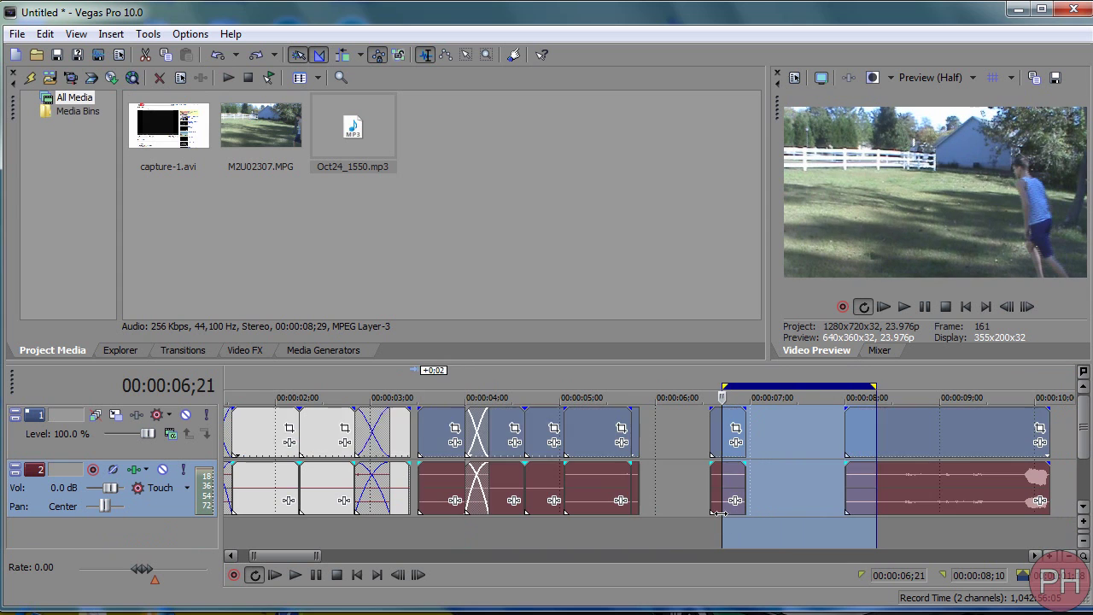
# Using the Selection Edit Tool, select the video and audio clips from about 00:00:02 to the timeline's end and create a new group
pyautogui.press('d')
pyautogui.press('d')
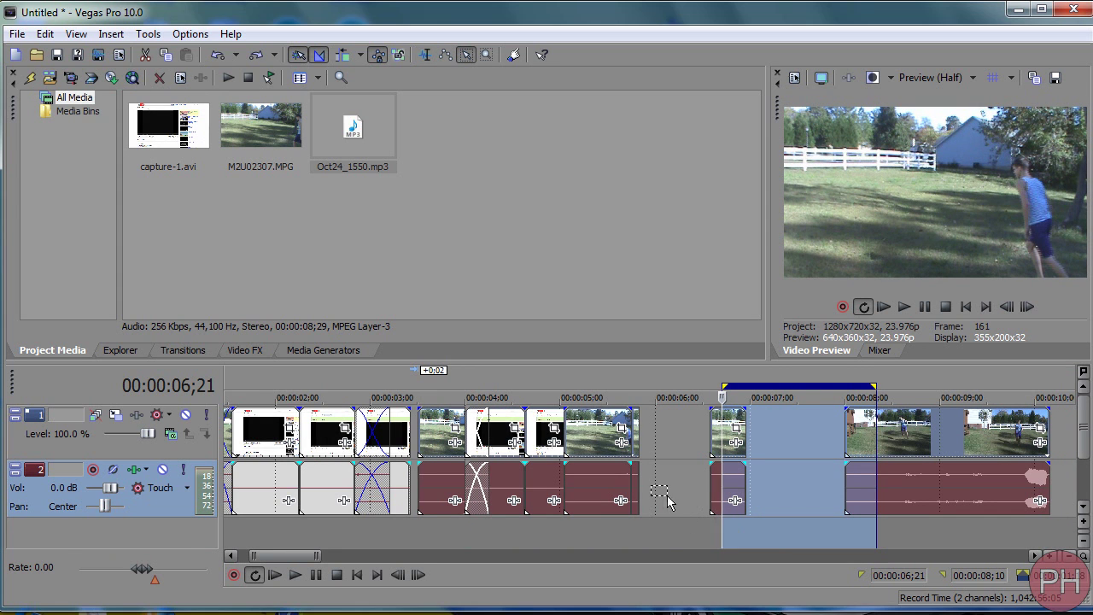
pyautogui.click(476, 547)
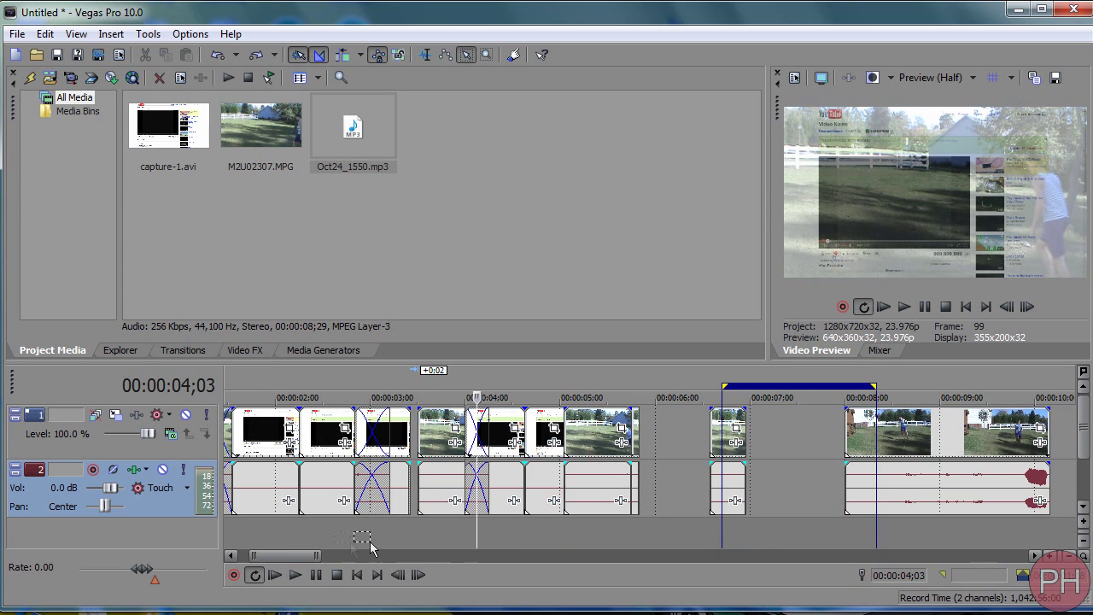
pyautogui.moveTo(335, 546); pyautogui.dragTo(1067, 395)
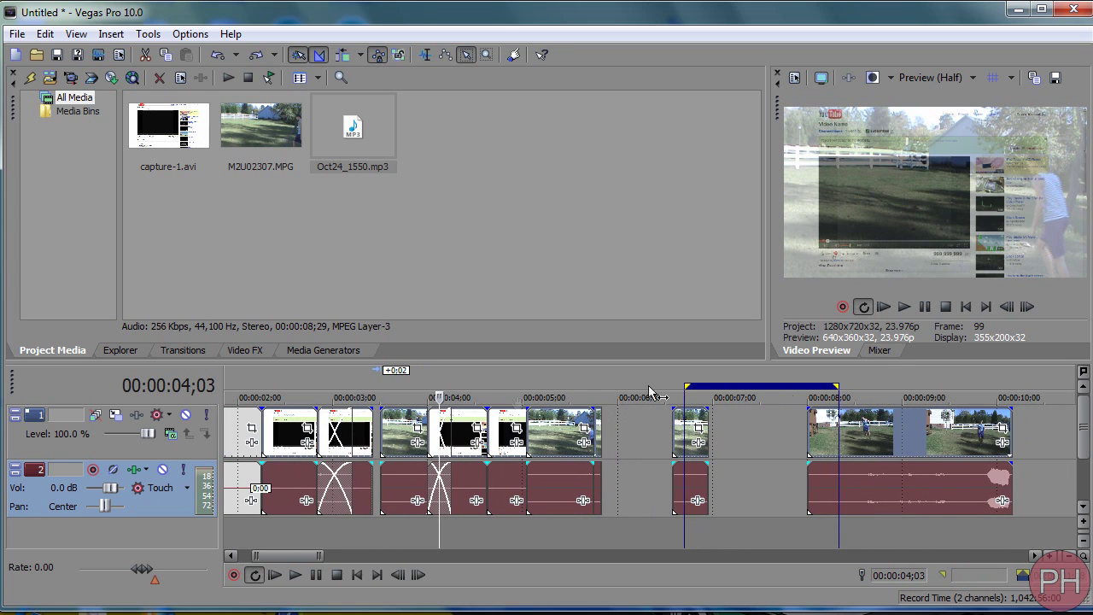
pyautogui.rightClick(564, 427)
pyautogui.moveTo(636, 359)
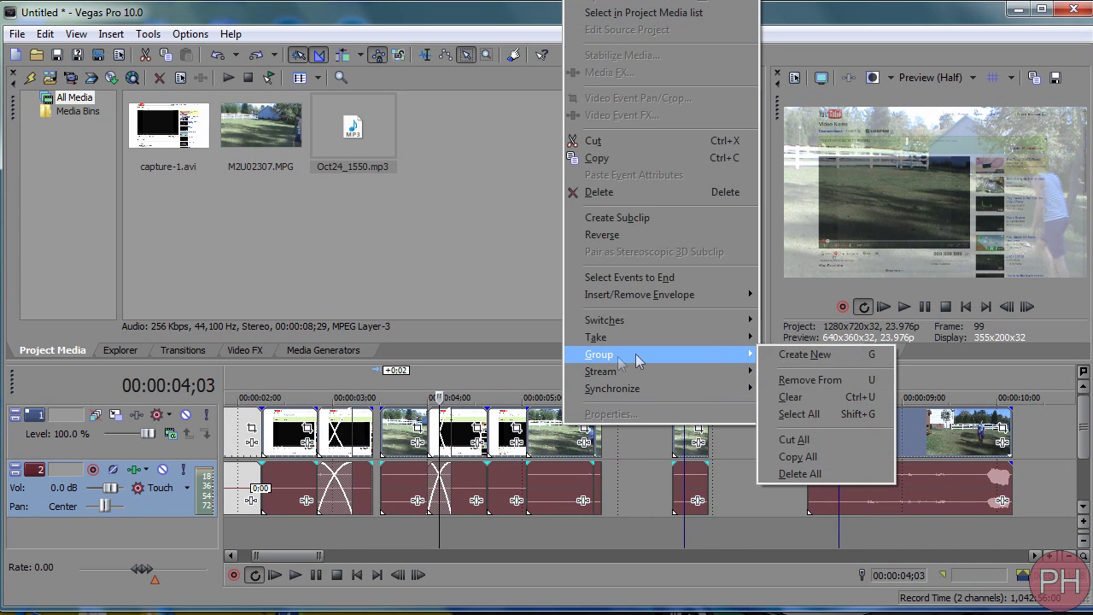
pyautogui.click(799, 355)
# Return to the Normal Edit Tool and move the grouped clips 26 frames later, plus another 12 frames
pyautogui.click(556, 429)
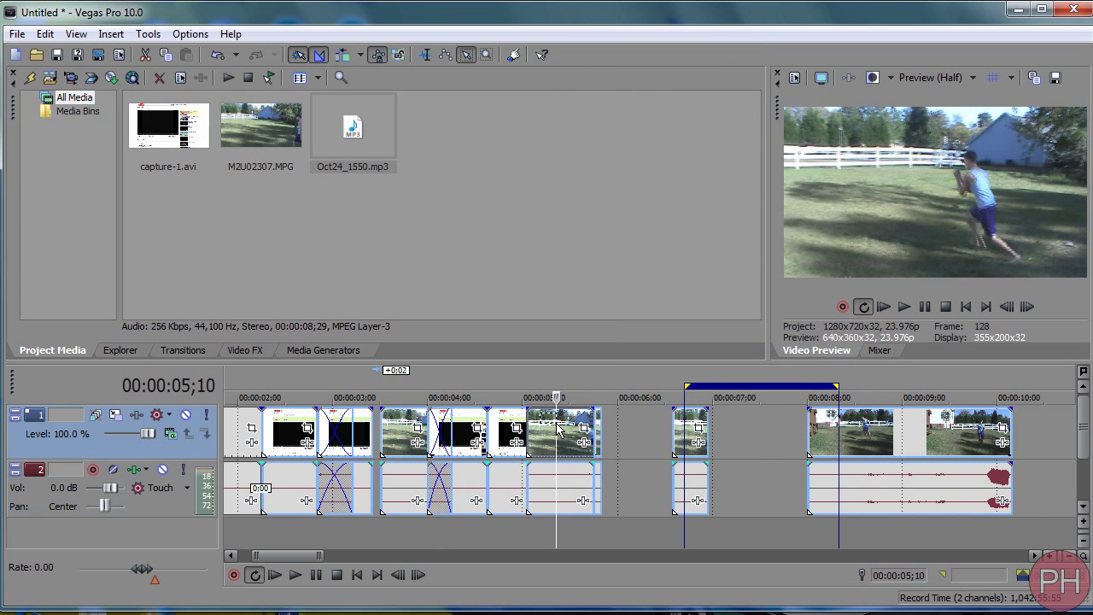
pyautogui.moveTo(556, 434); pyautogui.dragTo(636, 431)
pyautogui.hotkey('ctrl', 'd')
pyautogui.hotkey('ctrl', 'd')
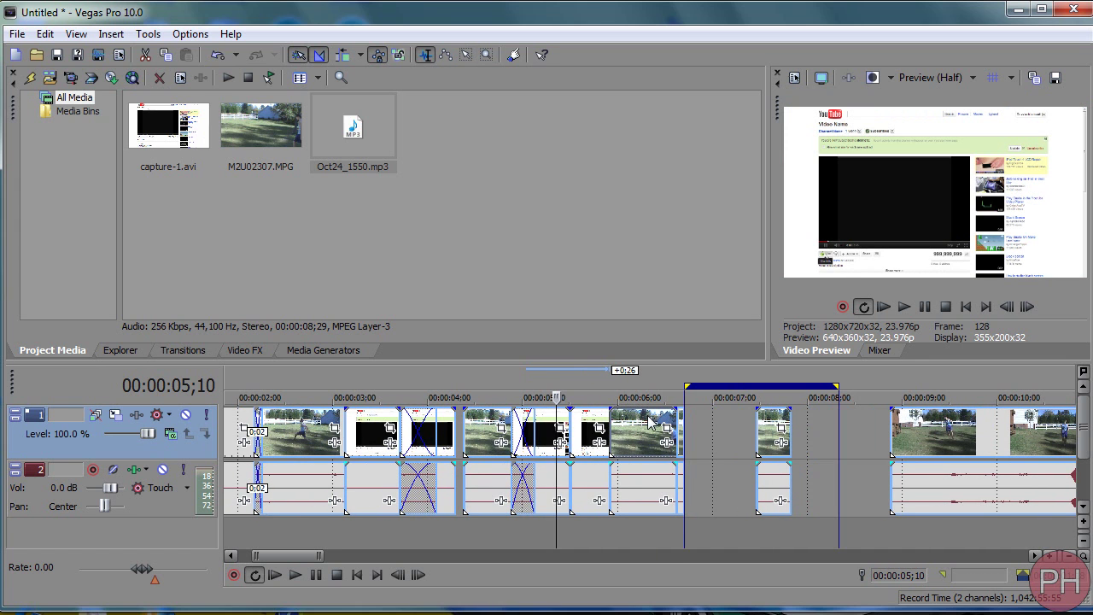
pyautogui.moveTo(652, 441); pyautogui.dragTo(691, 441)
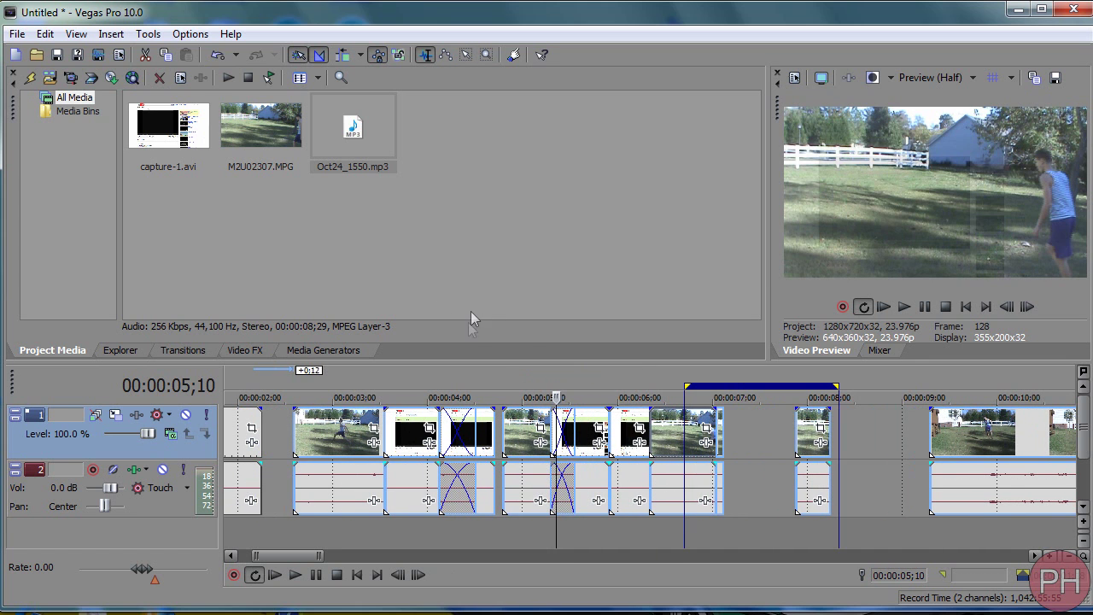